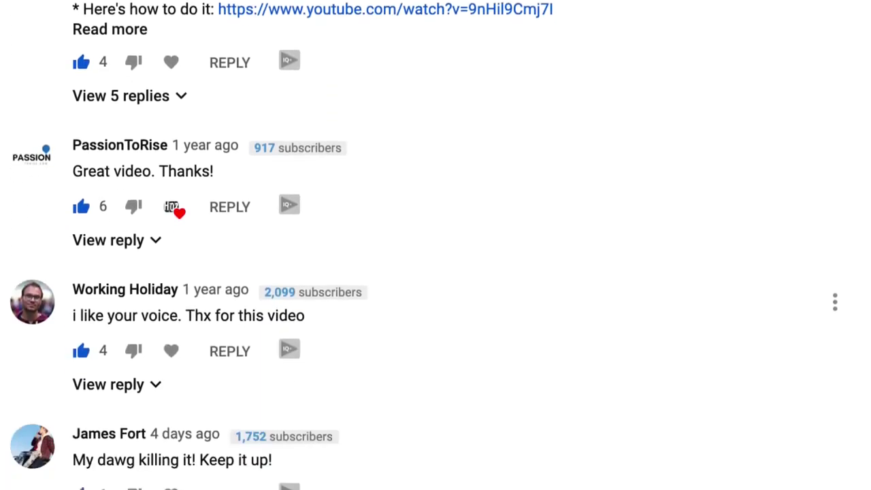
Scroll through the YouTube comments, including the one asking about PDF export on free plans
scroll(435, 245, "down", 8)
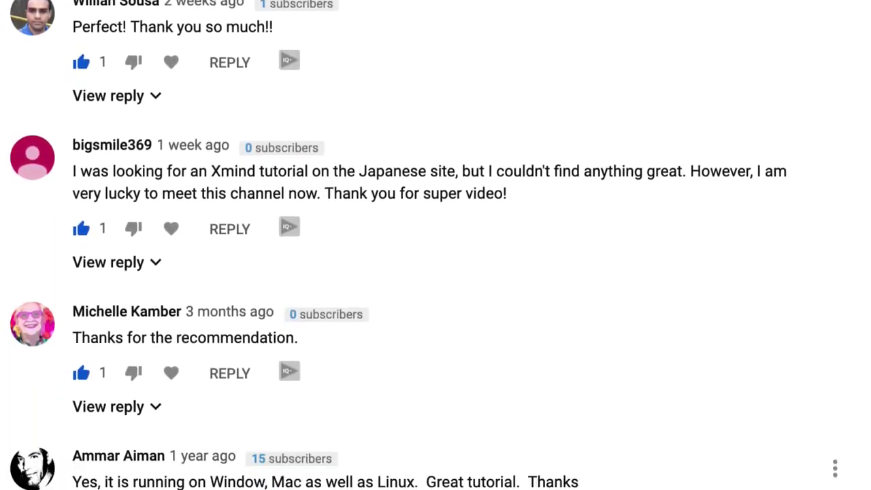
scroll(435, 245, "down", 8)
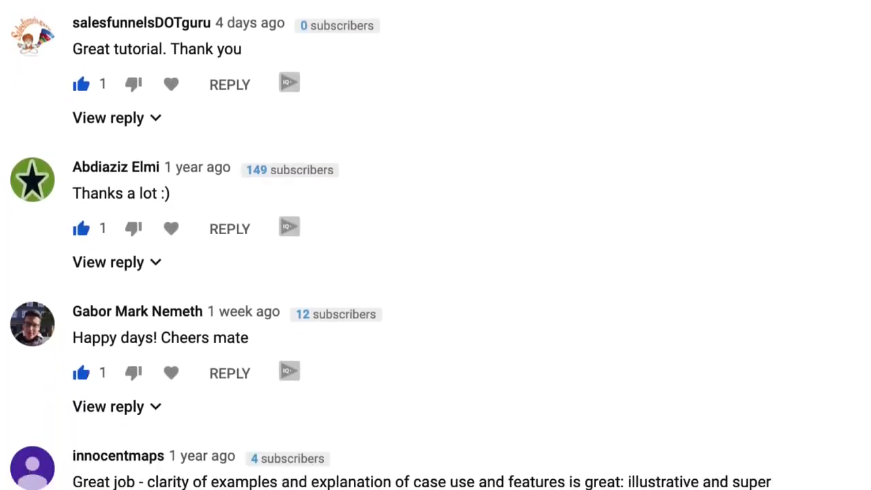
scroll(435, 245, "down", 8)
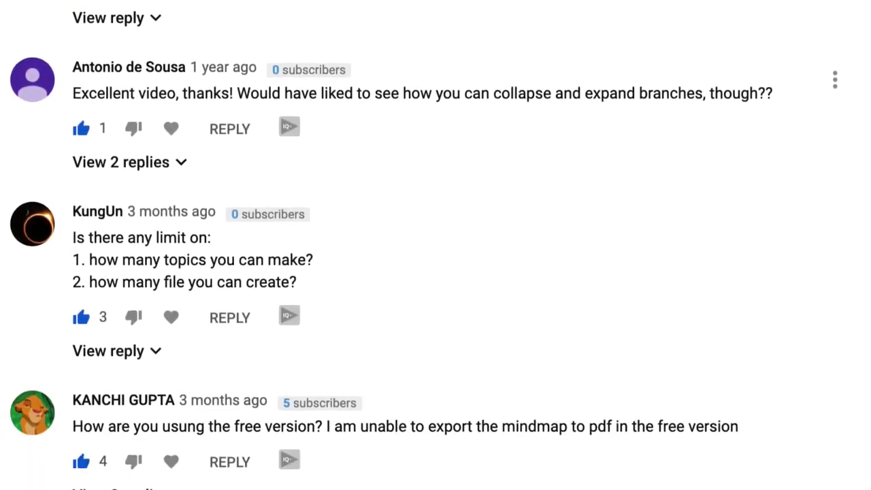
scroll(435, 245, "down", 5)
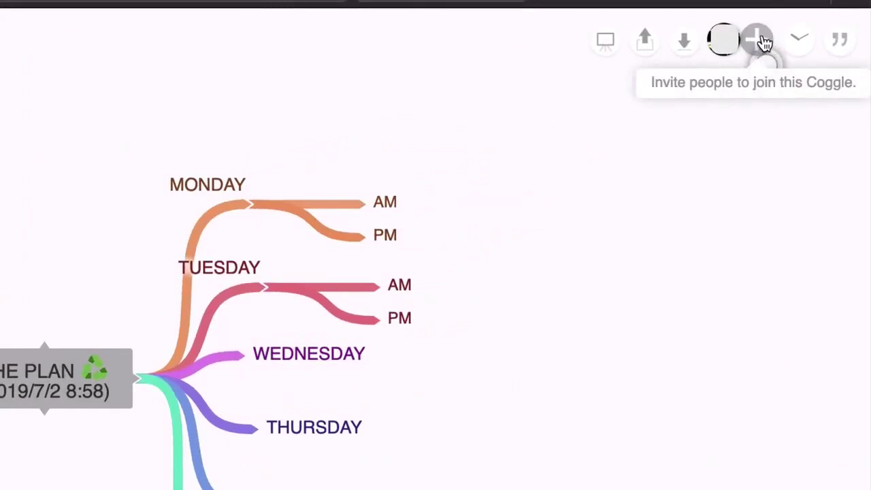
Invite a friend by e-mail to THE PLAN and view the new collaborator's access permissions
left_click(764, 43)
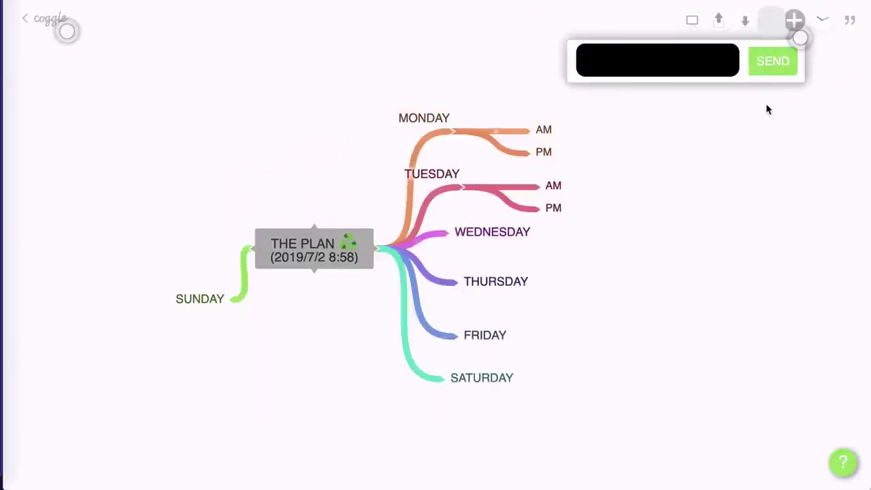
left_click(775, 64)
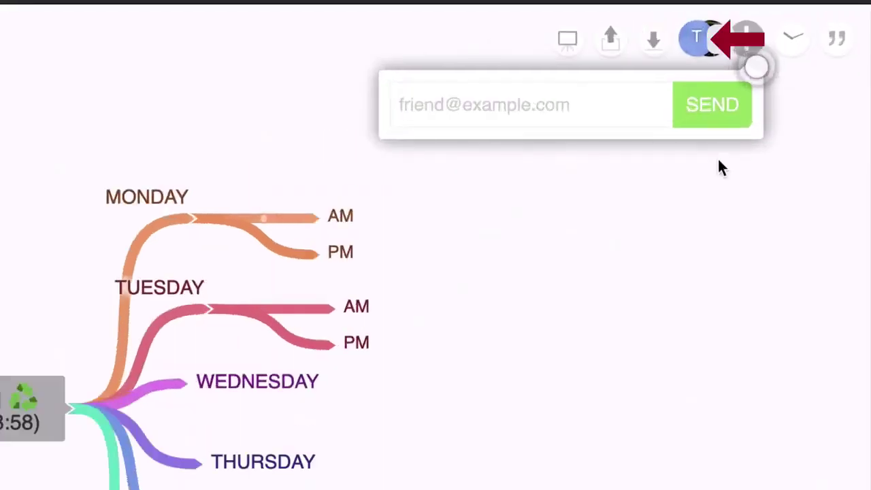
left_click(727, 228)
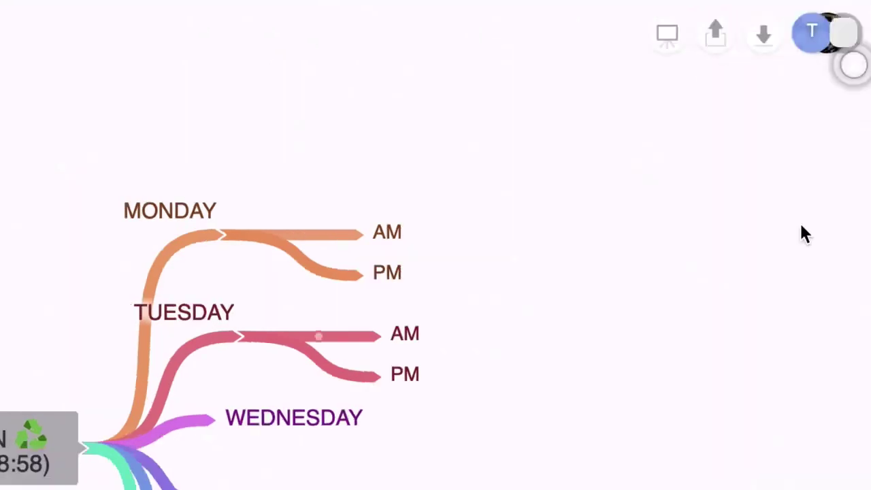
left_click(810, 30)
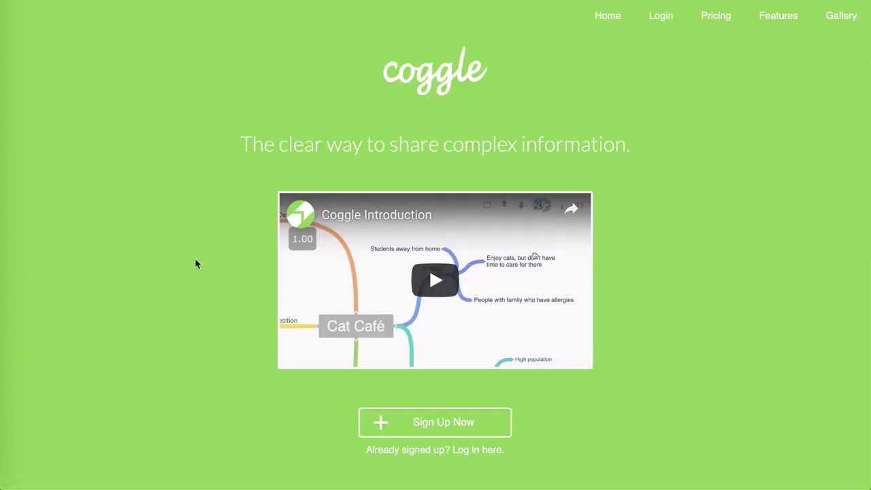
Go to Coggle's sign-in page and look over it and the connection help
left_click(474, 430)
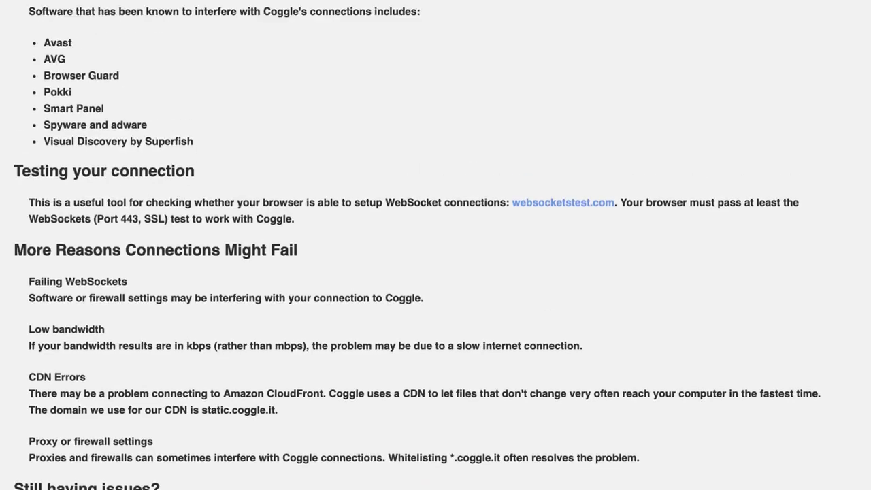
scroll(435, 244, "up", 10)
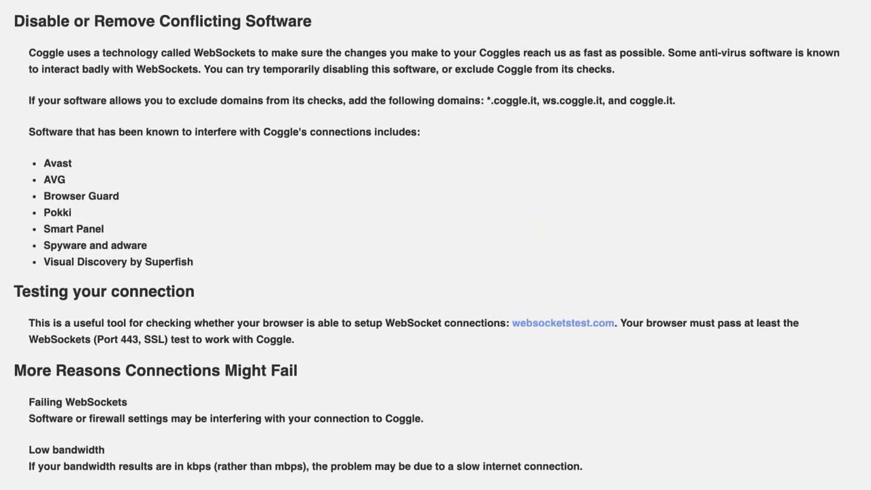
scroll(435, 245, "up", 2)
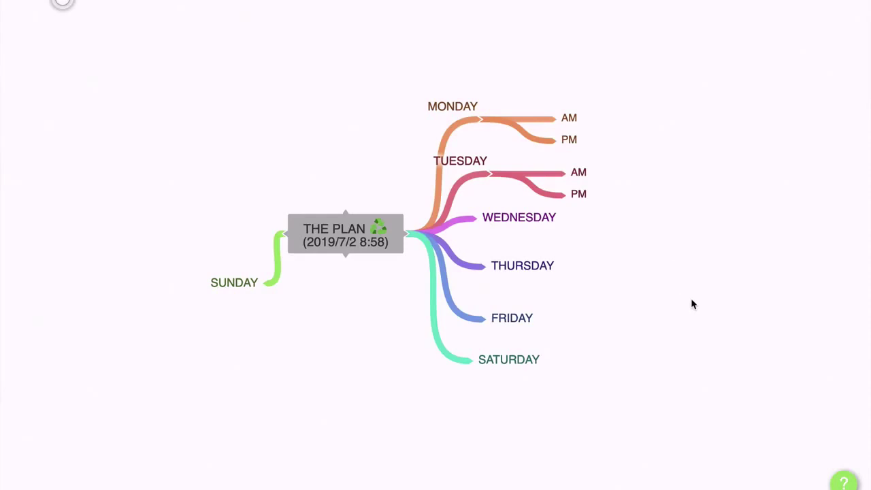
Pan THE PLAN map so MONDAY and every weekday branch are in view
scroll(598, 279, "down", 5)
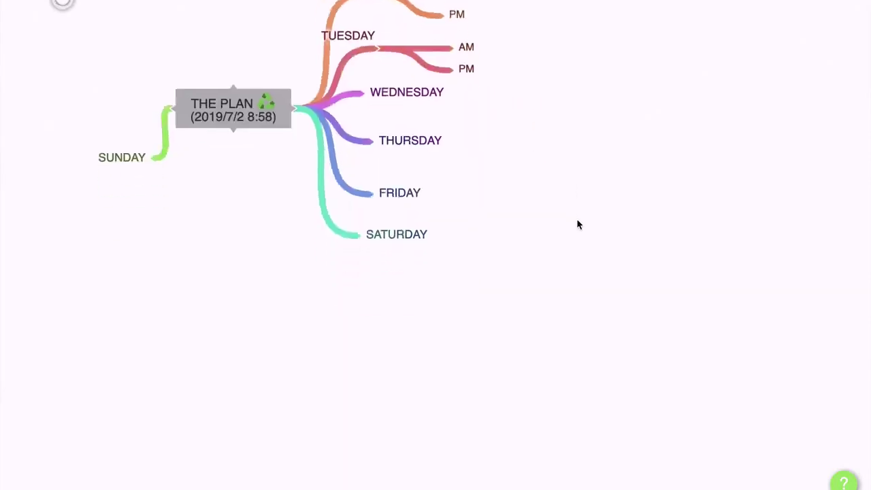
left_click_drag(414, 246, 523, 370)
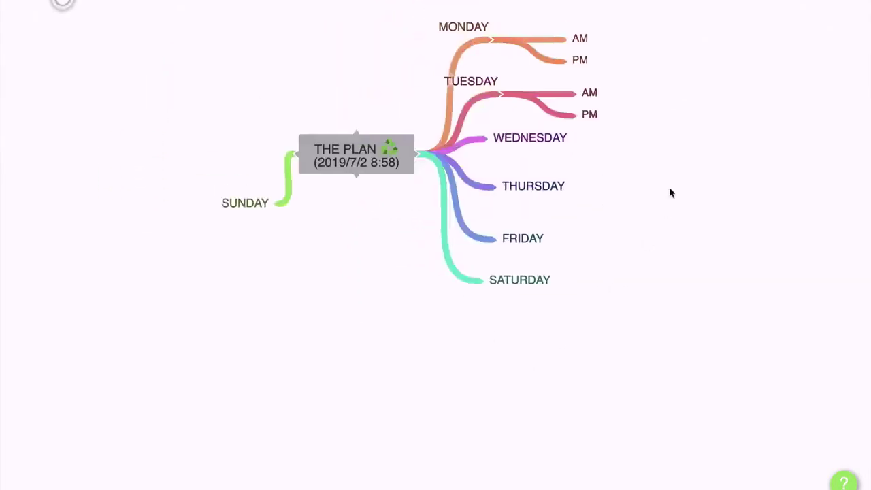
left_click_drag(670, 193, 671, 284)
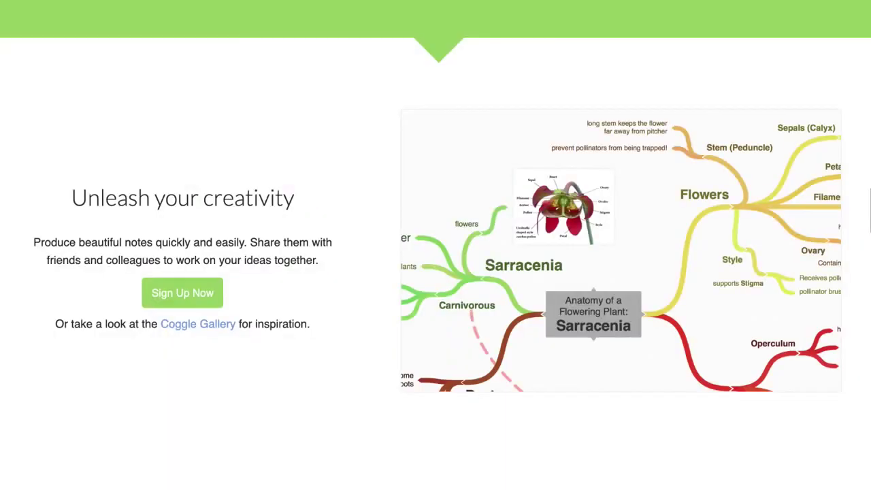
Scroll the Coggle homepage past the creativity and online flow chart sections
scroll(436, 245, "down", 7)
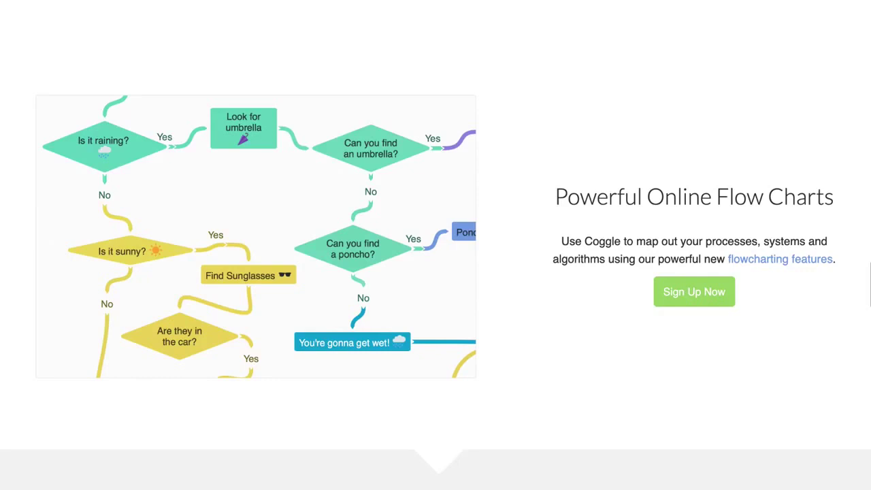
scroll(435, 273, "down", 6)
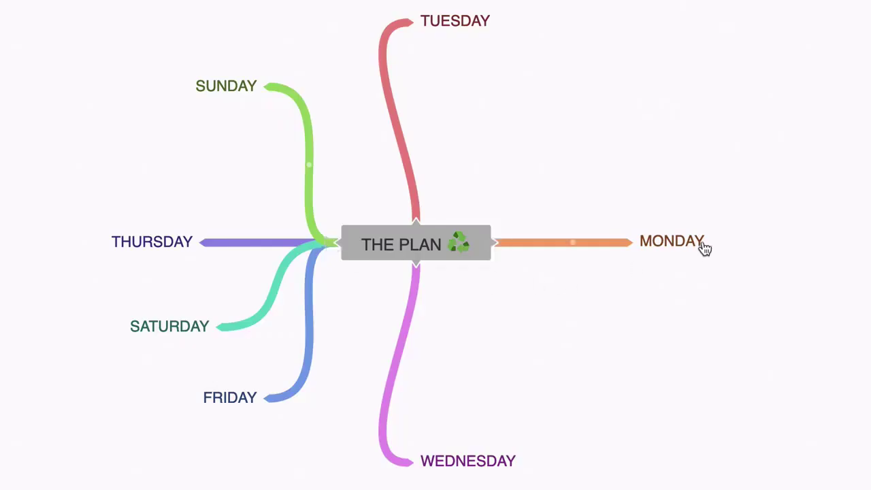
Stack MONDAY through SUNDAY top to bottom on the right of THE PLAN
left_click_drag(679, 246, 631, 92)
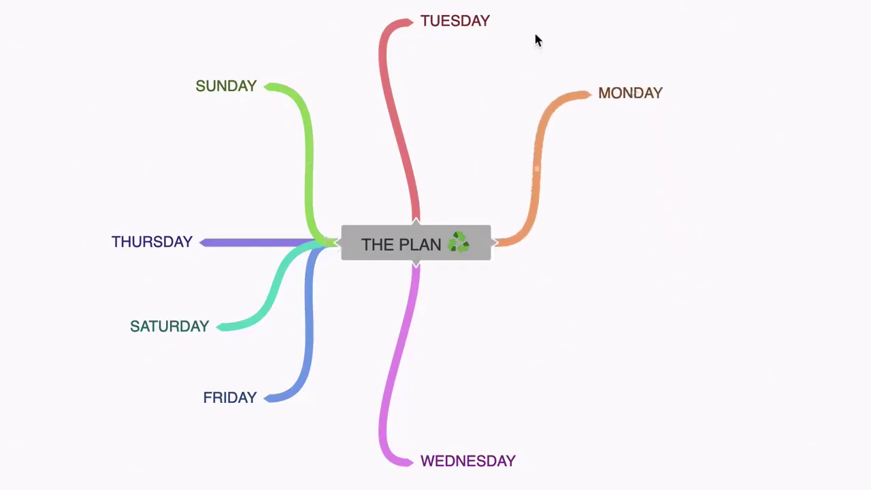
left_click_drag(461, 23, 478, 34)
left_click_drag(528, 73, 651, 174)
left_click_drag(482, 461, 659, 225)
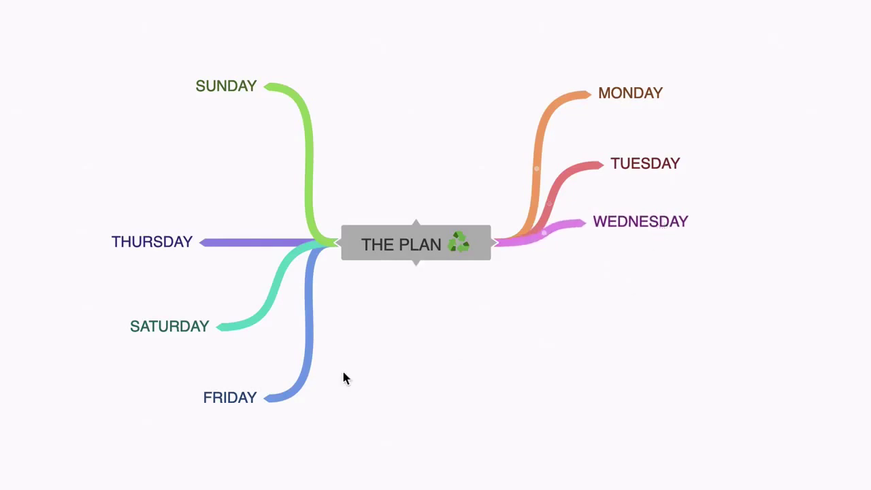
left_click_drag(139, 244, 548, 283)
left_click_drag(229, 398, 581, 357)
left_click_drag(162, 338, 628, 417)
left_click_drag(213, 86, 498, 463)
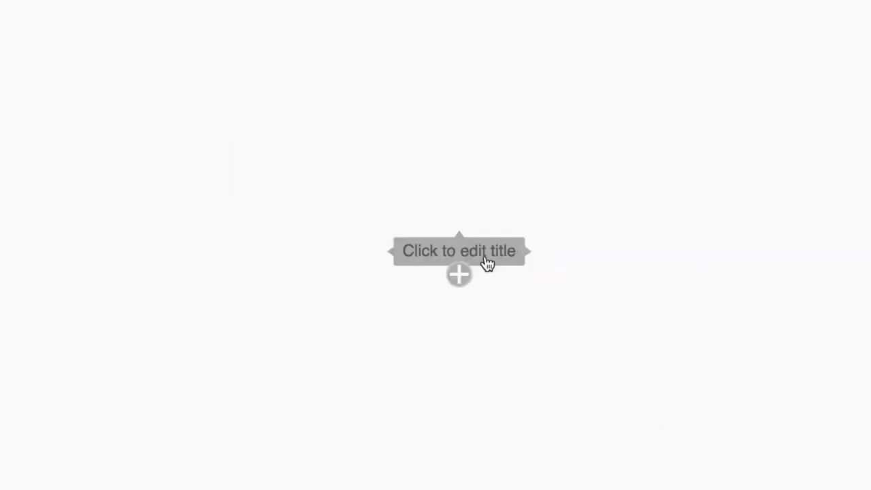
Title the new diagram's central node 'THE PLAN'
left_click(486, 254)
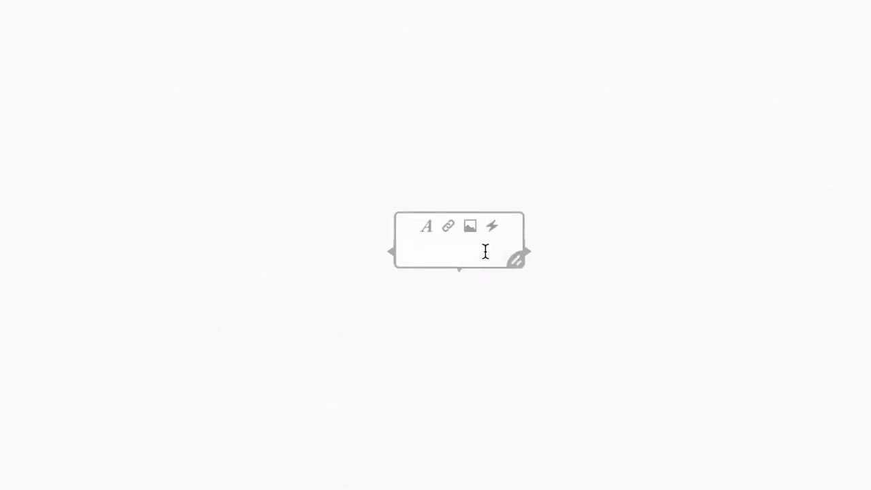
type("THE PLAN")
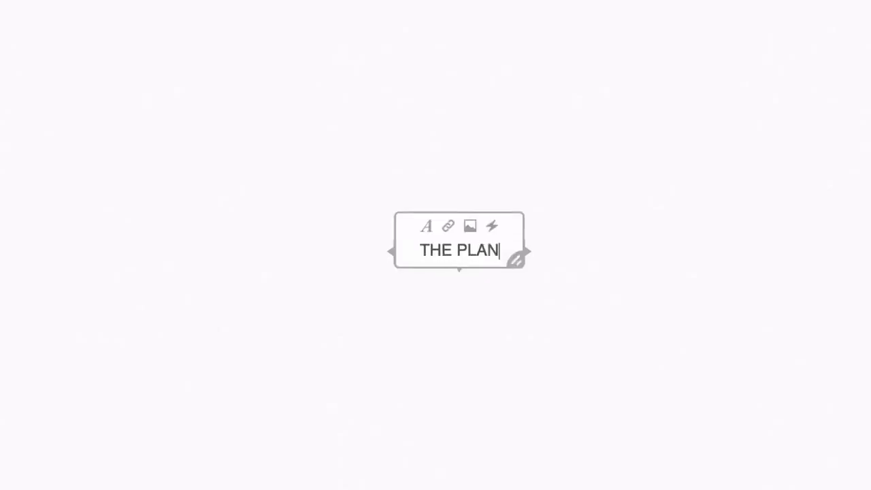
key("Return")
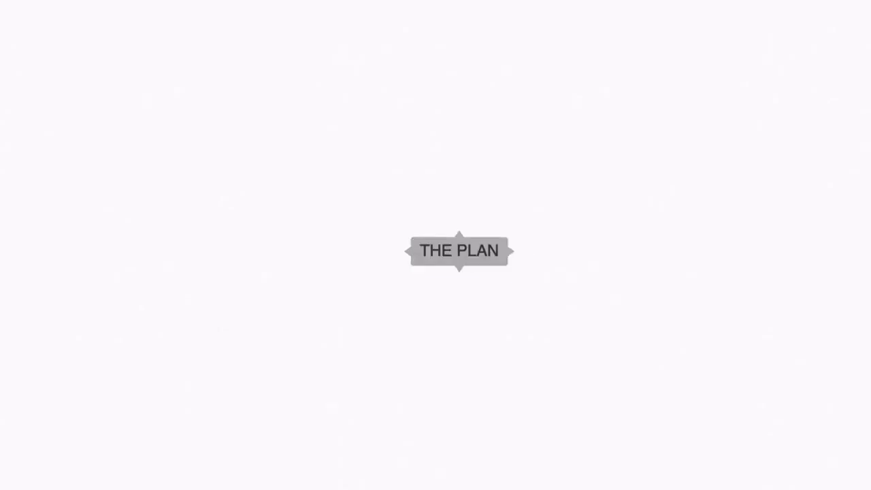
Enlarge the THE PLAN node's text to 50px
mouse_move(490, 257)
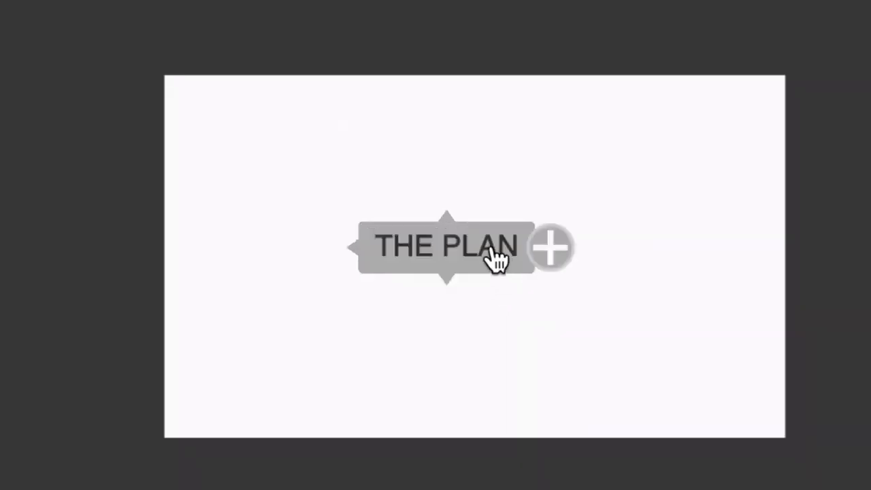
left_click(494, 257)
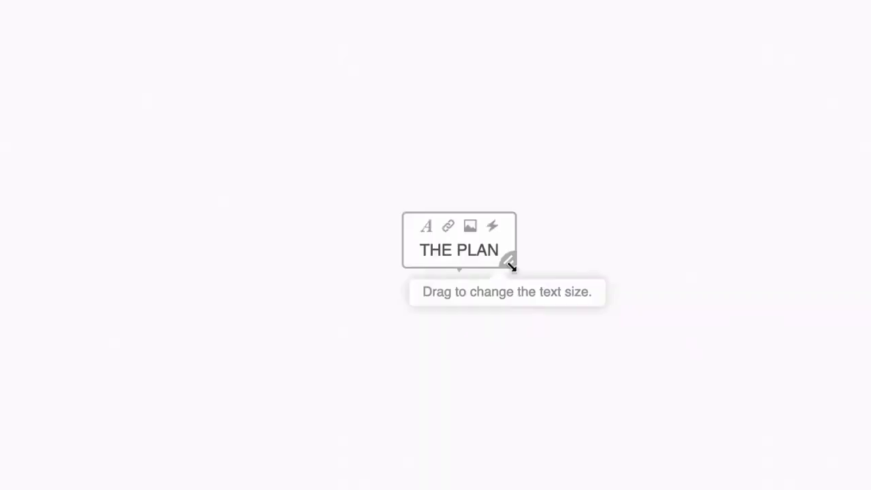
left_click_drag(511, 266, 562, 329)
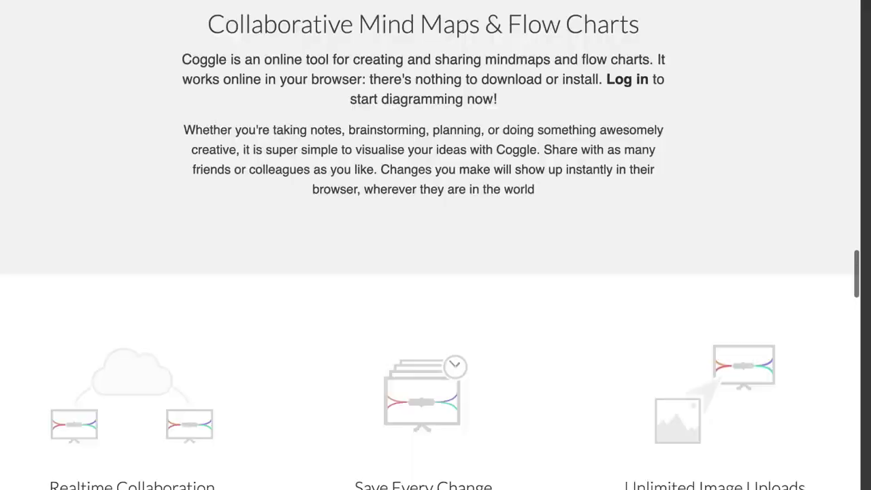
Scroll past the saved diagrams BLANK 2, BLANK and THE PLAN on the Coggle homepage
scroll(435, 245, "down", 10)
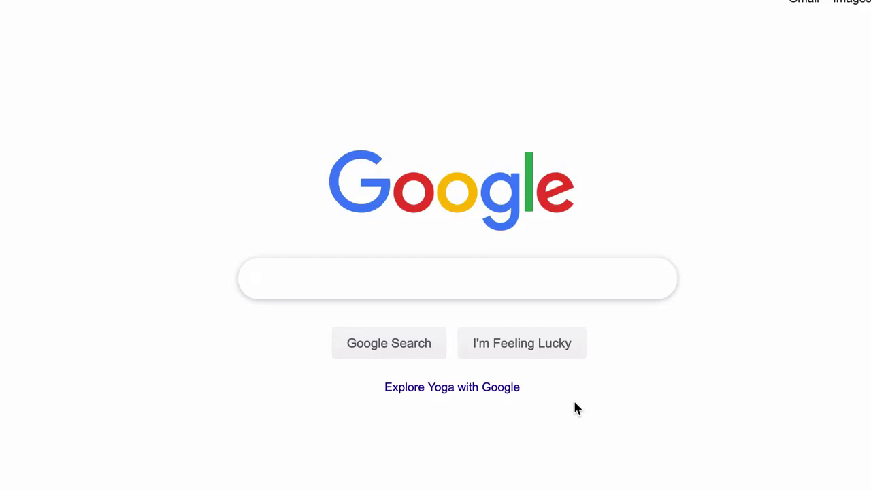
Search Google for 'coggle' and open the top result, Coggle: Simple Collaborative Mind Maps & Flow Charts
type("coggle")
key("Return")
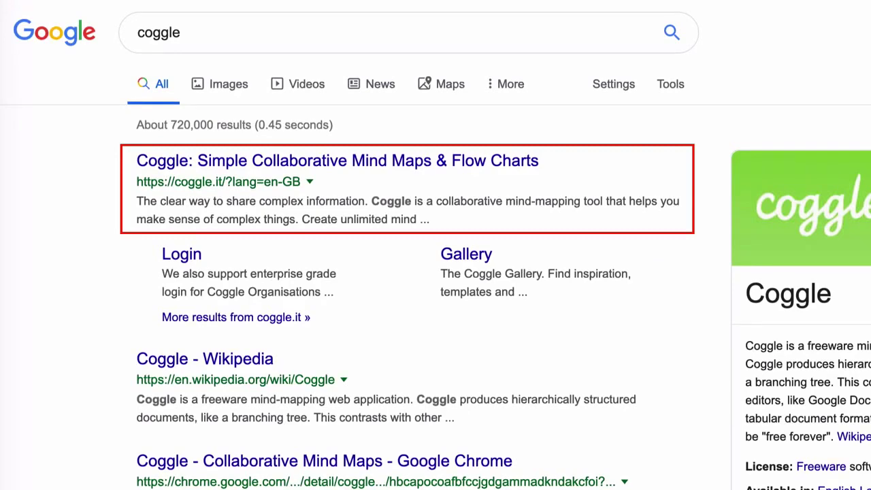
left_click(353, 163)
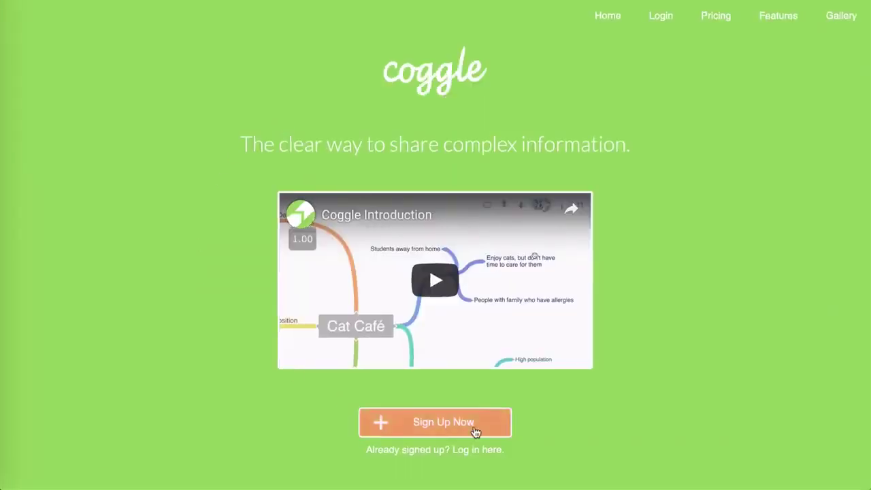
Sign in to Coggle with Google to reach the empty diagram homepage
left_click(474, 427)
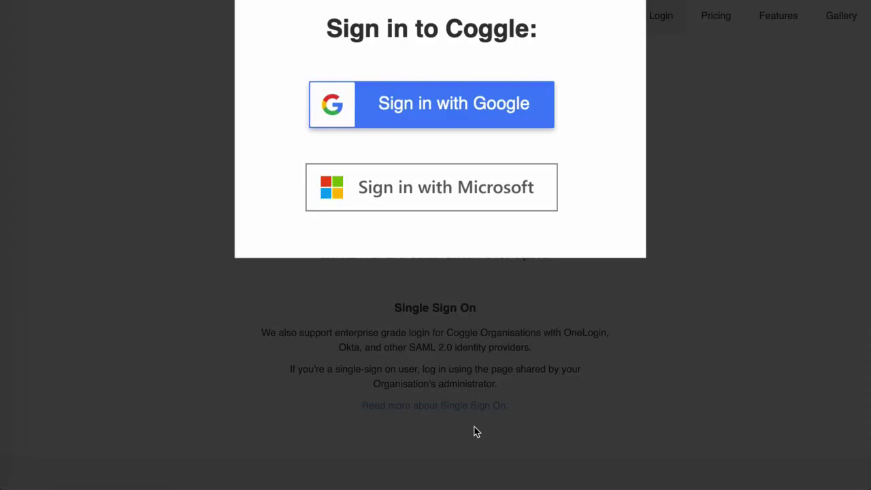
left_click(525, 112)
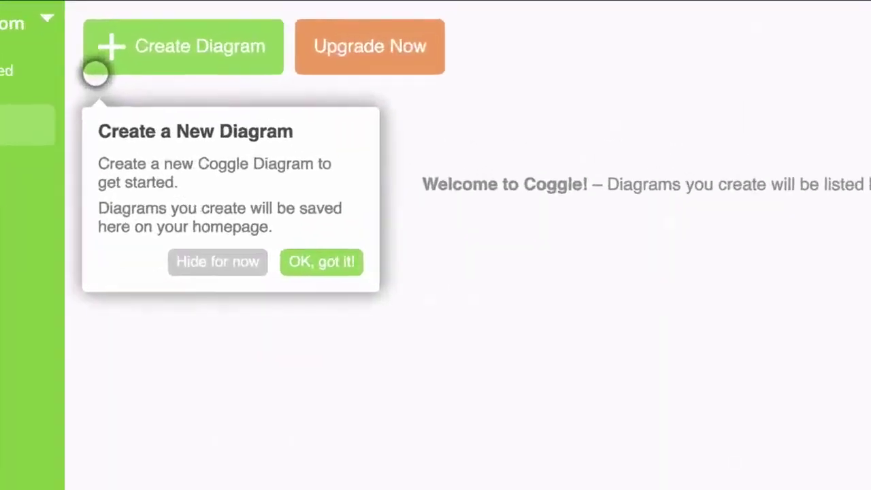